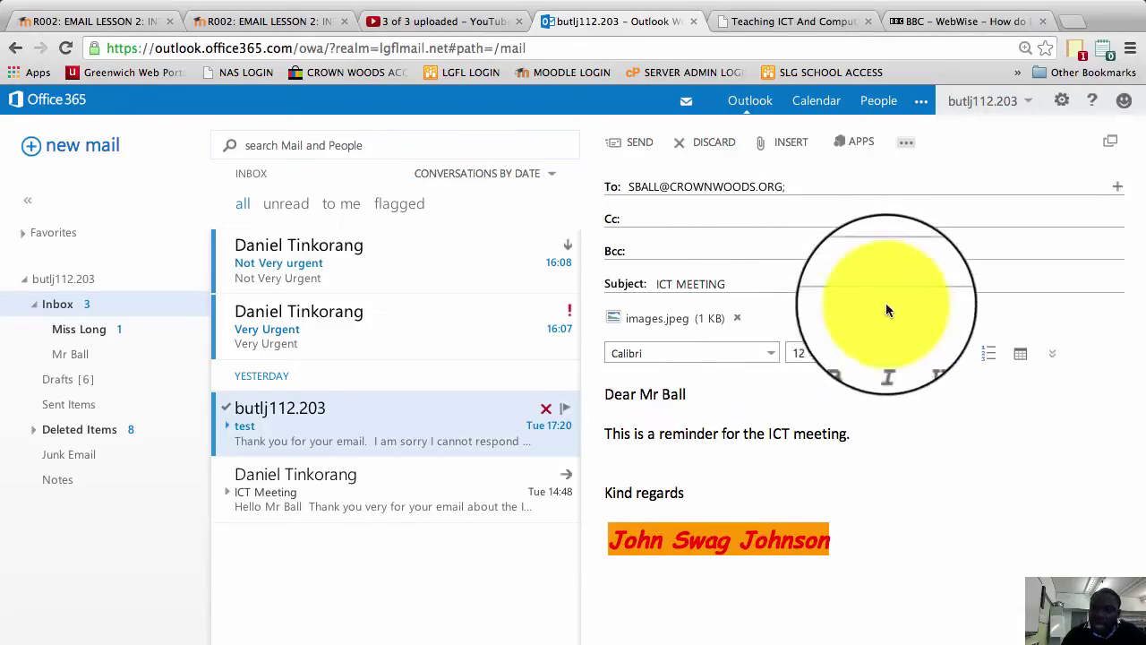
- Flag the ICT meeting draft to Mr Ball as high importance
click(906, 150)
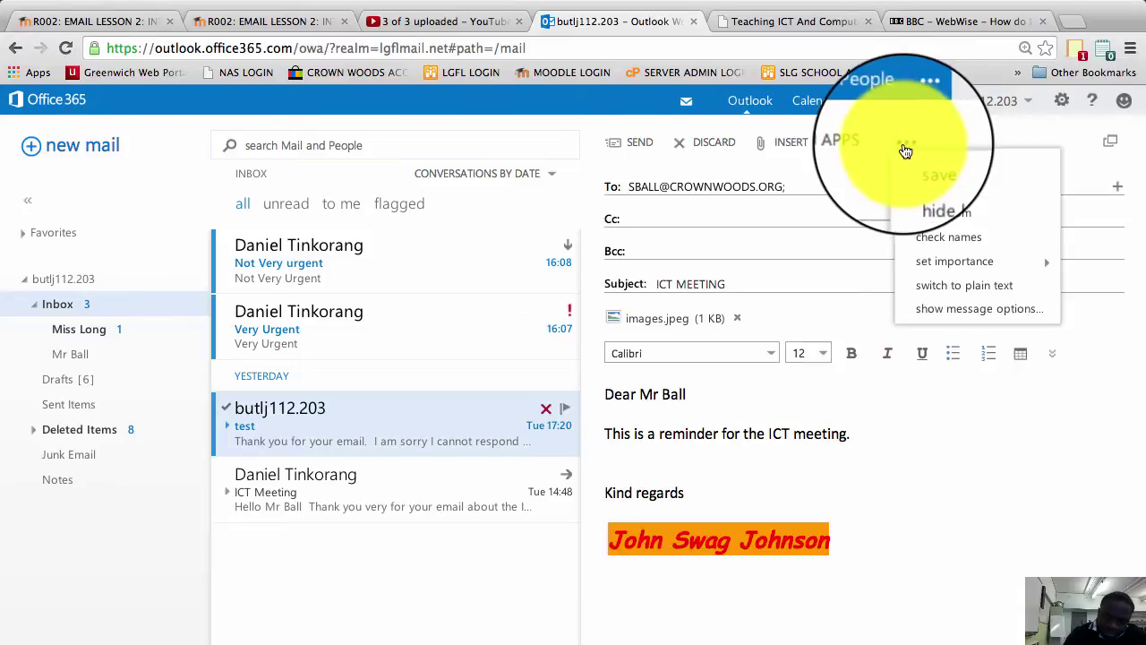
mouse_move(954, 261)
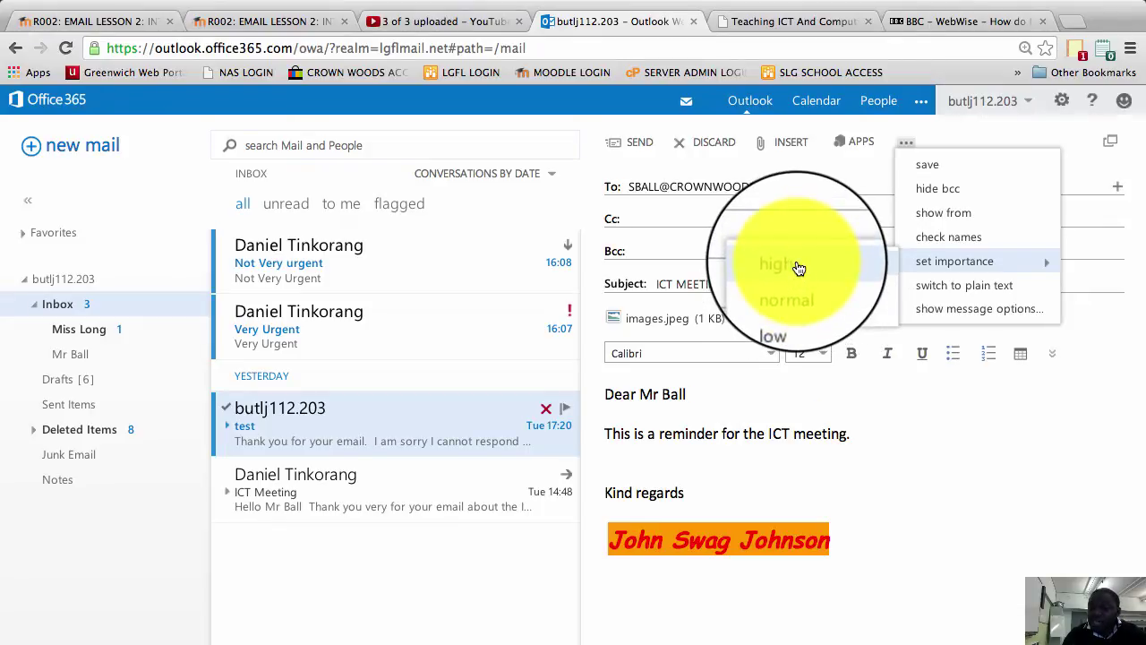
click(797, 267)
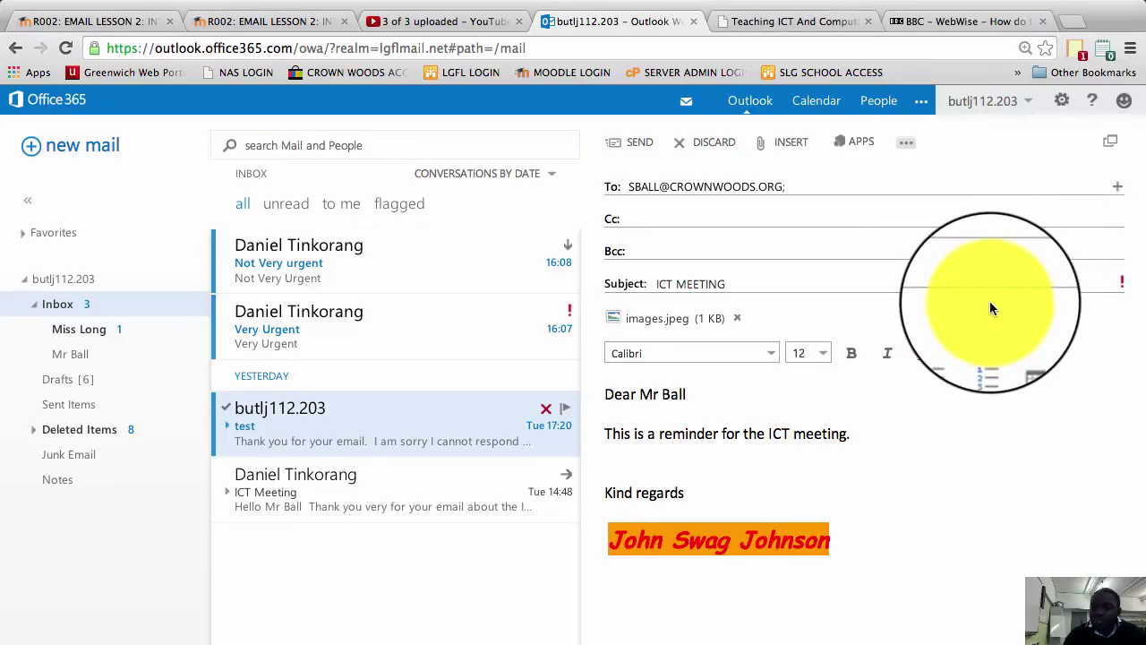
- Clear the draft's high importance and set it to low importance instead
click(902, 145)
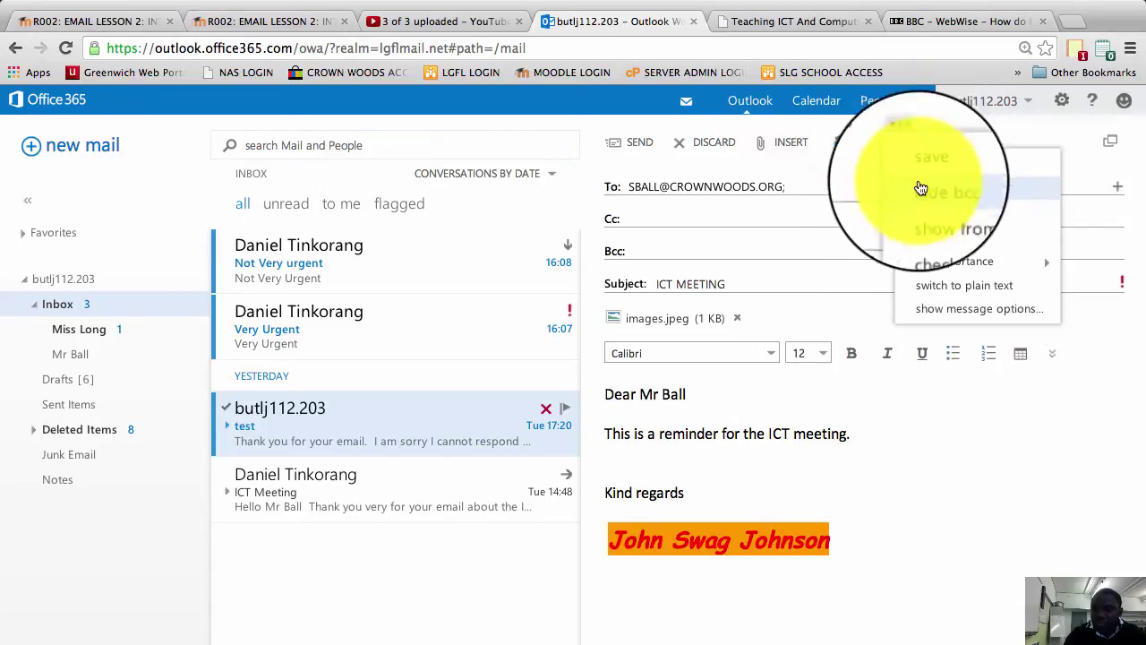
click(850, 291)
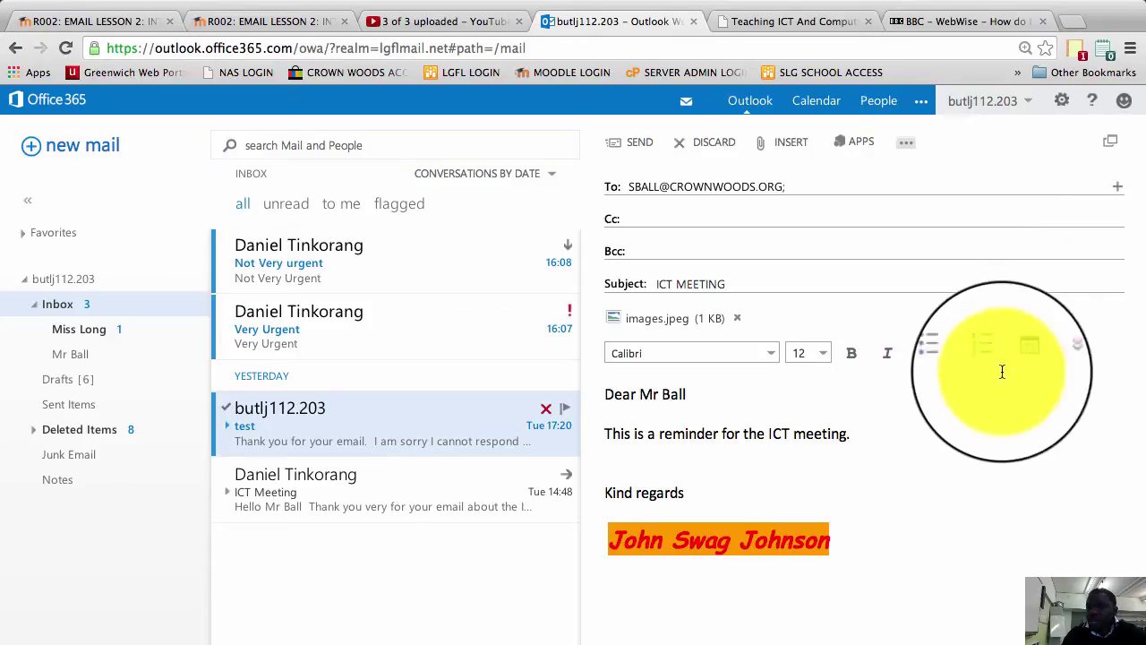
click(888, 213)
click(902, 145)
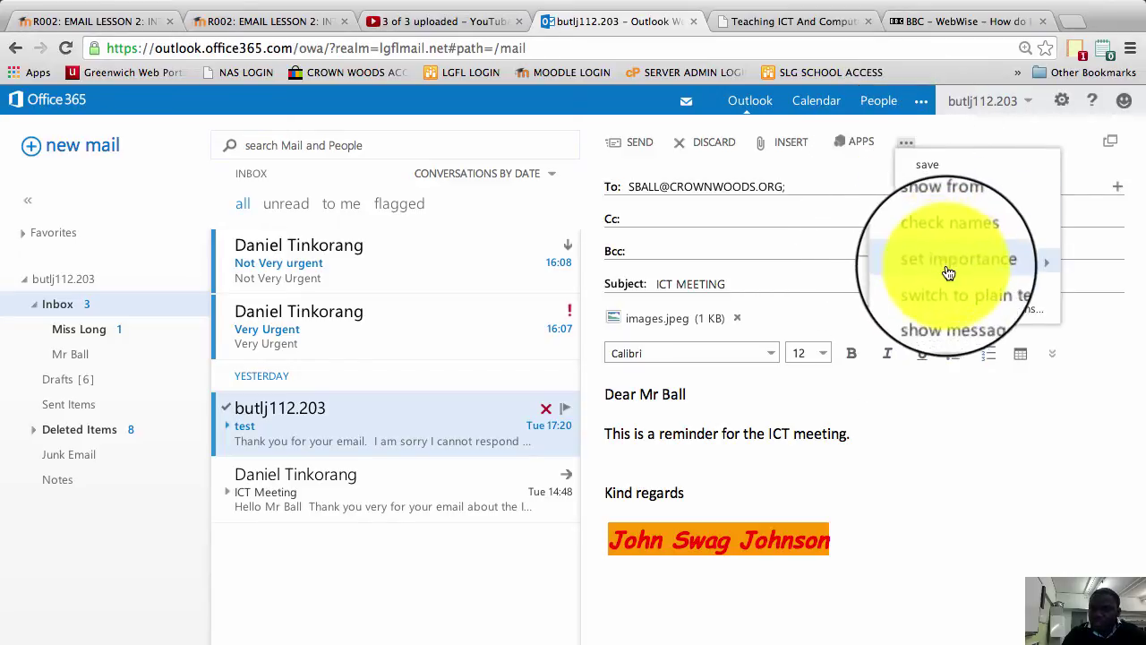
click(836, 313)
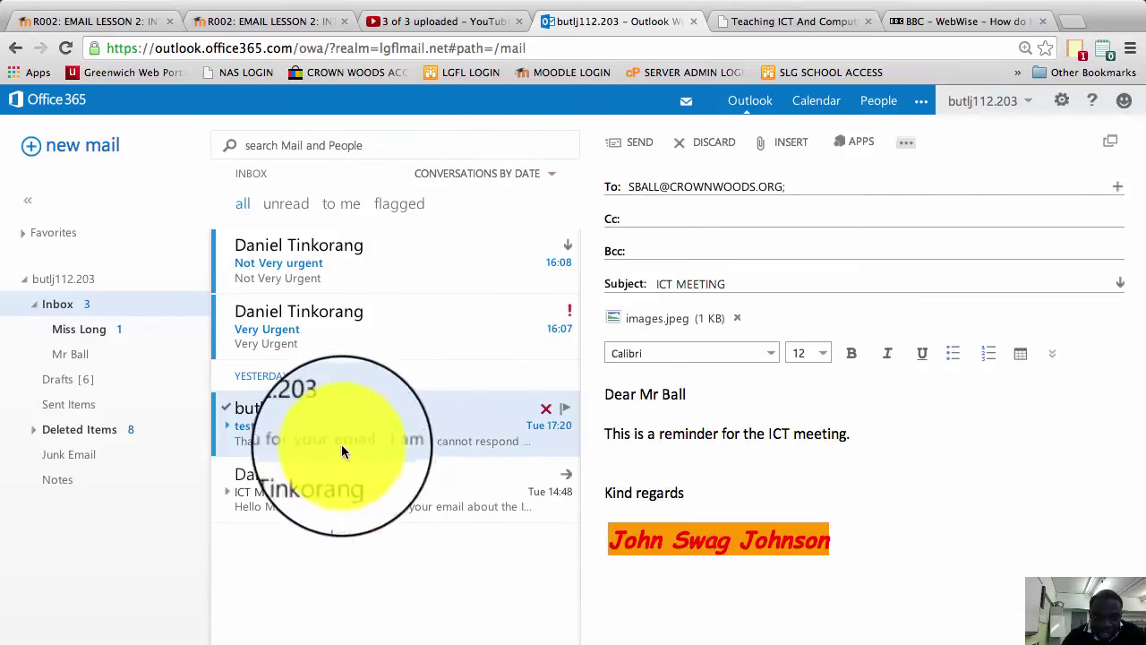
mouse_move(394, 327)
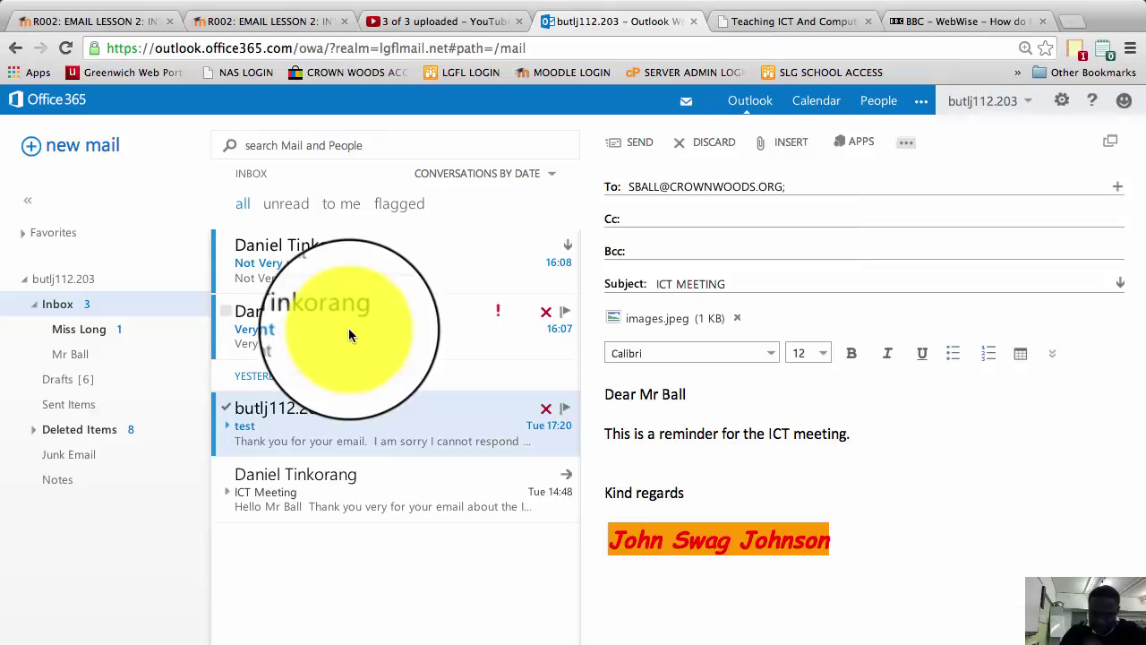
- View the 'Very Urgent' email's High importance notice, then open the 'Not Very urgent' email
click(500, 318)
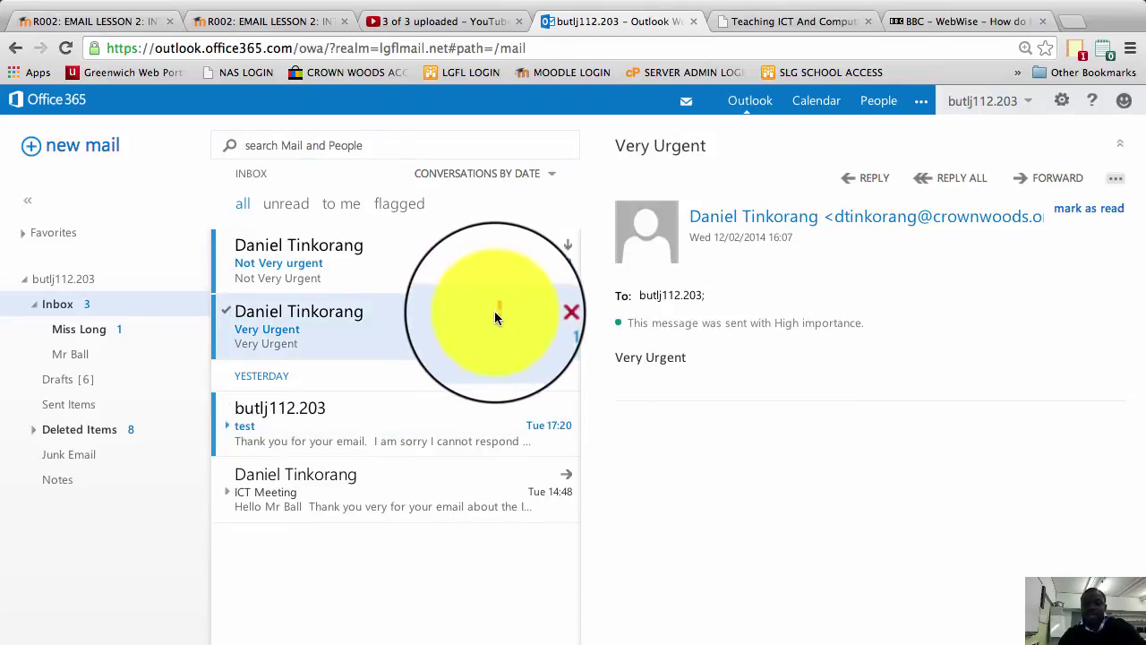
click(492, 317)
click(450, 325)
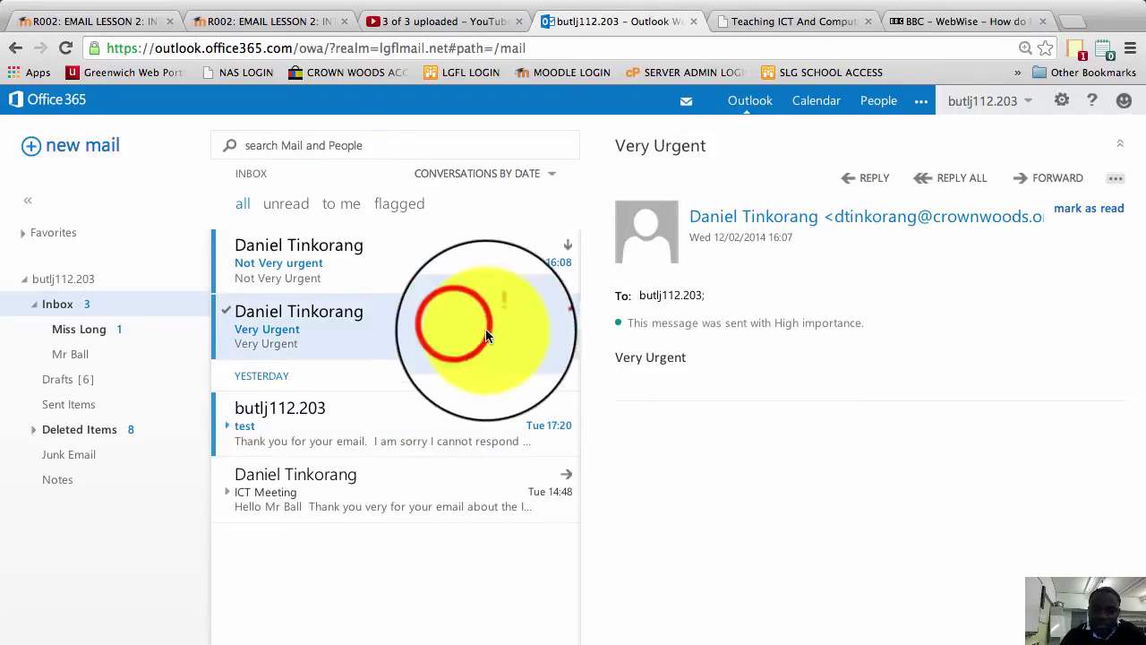
click(623, 324)
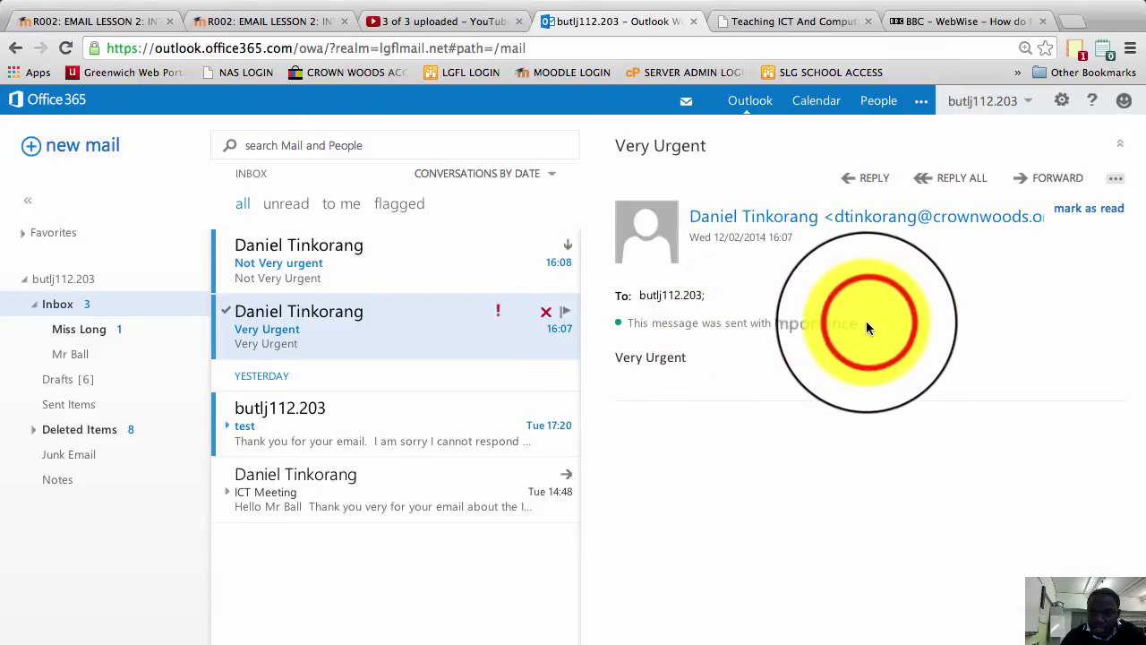
drag(879, 331, 607, 328)
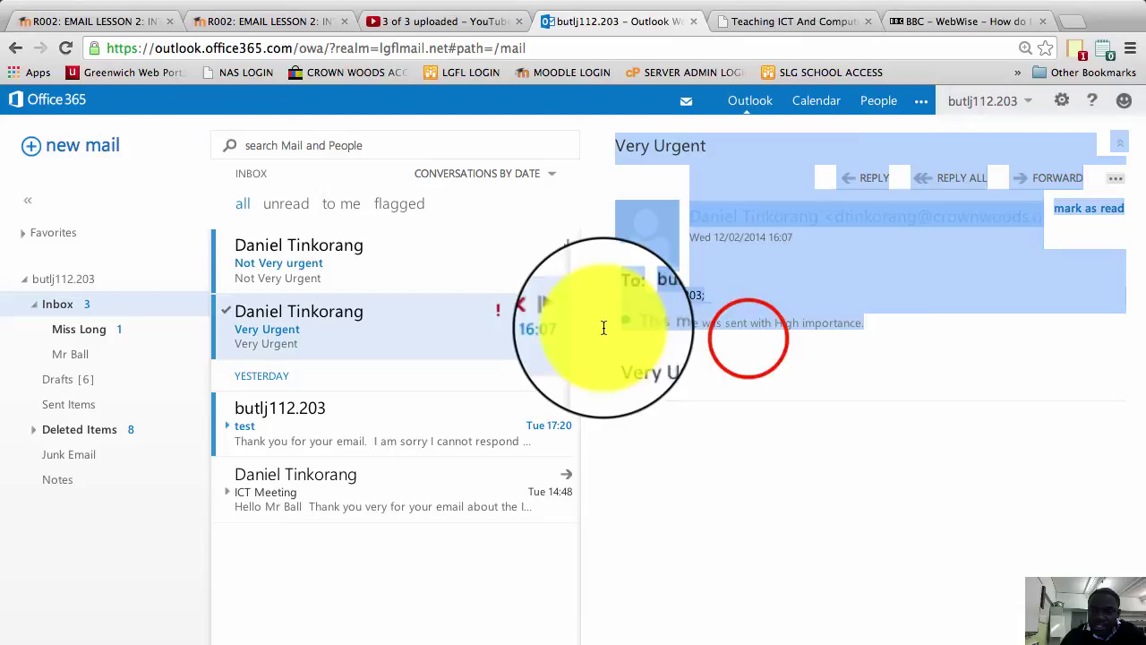
click(750, 338)
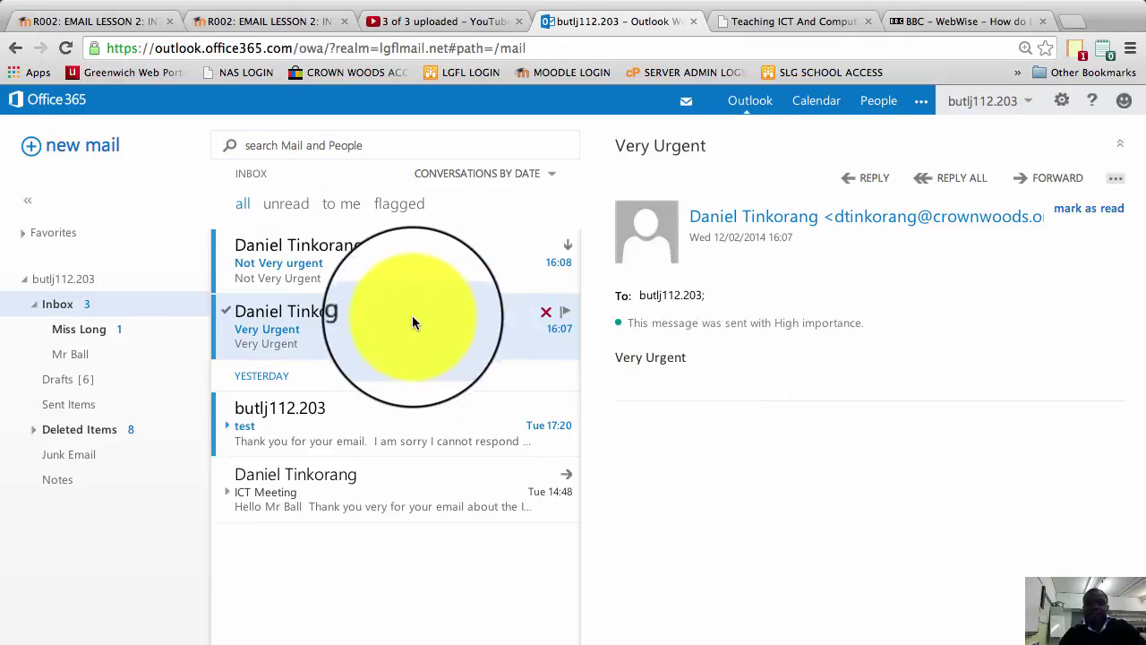
click(353, 267)
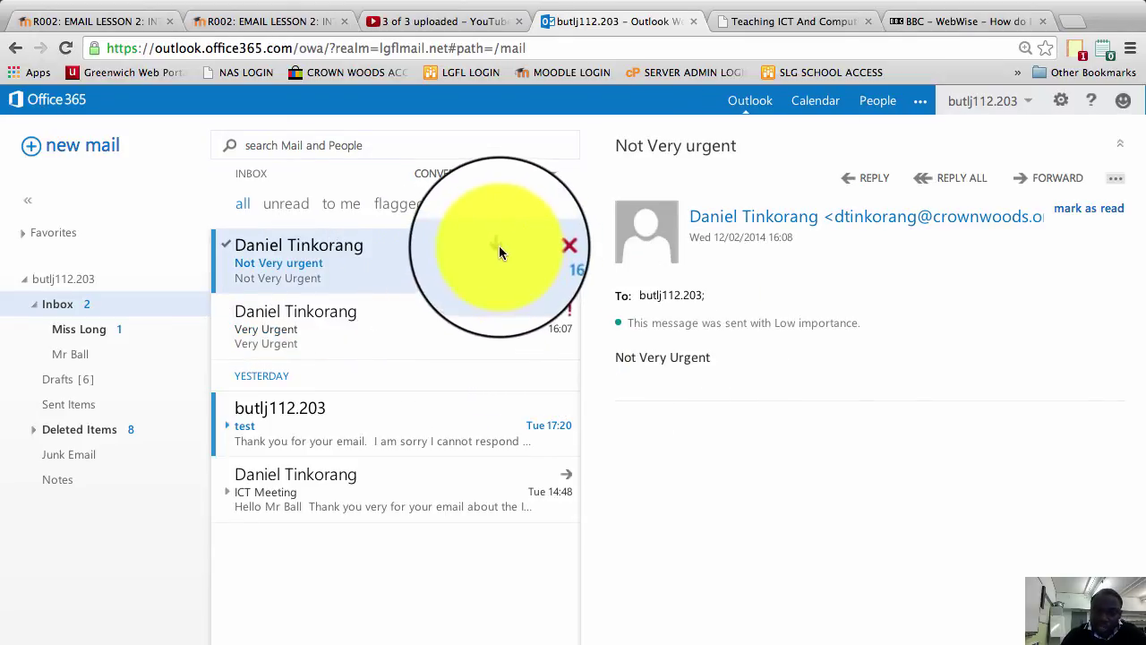
click(767, 324)
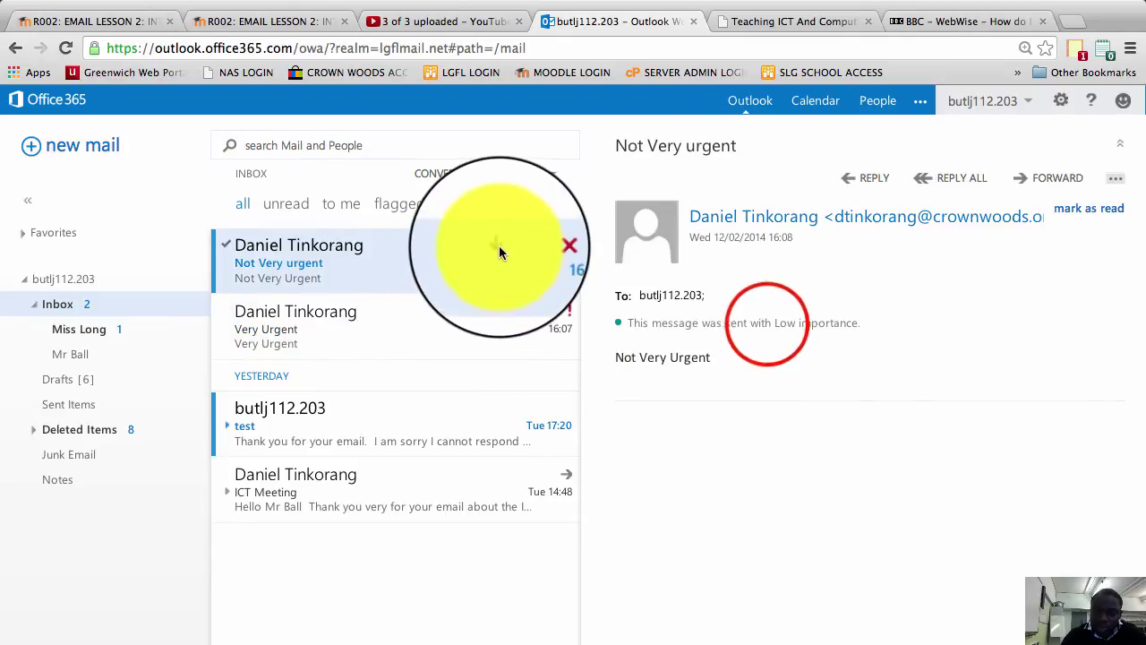
click(878, 323)
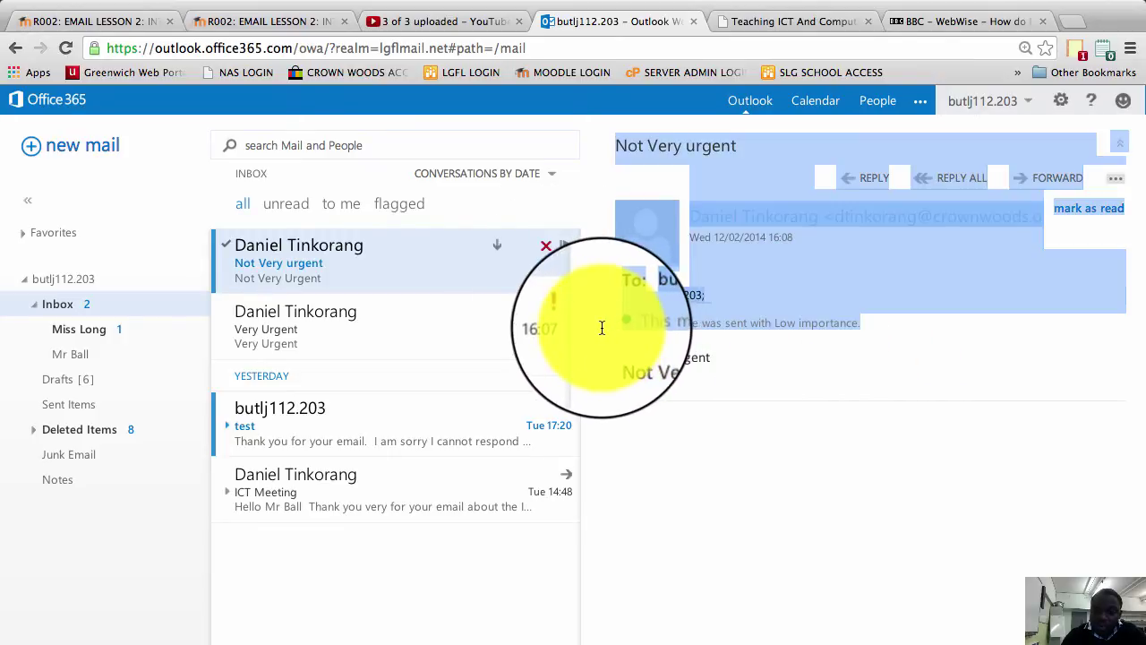
triple_click(872, 345)
click(882, 346)
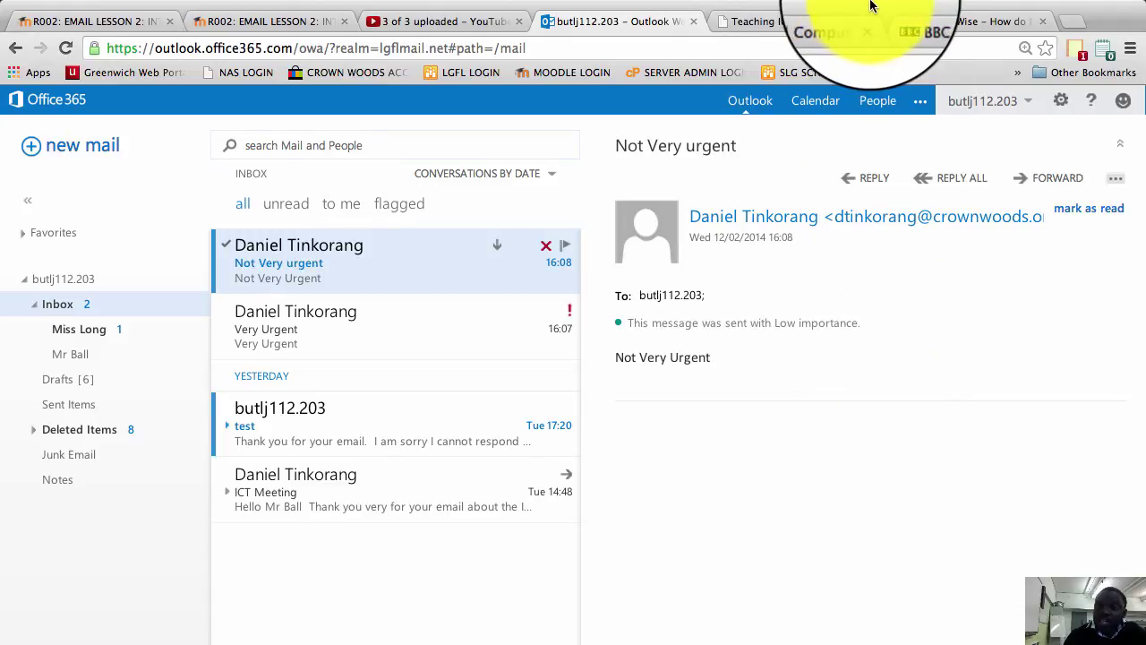
click(816, 9)
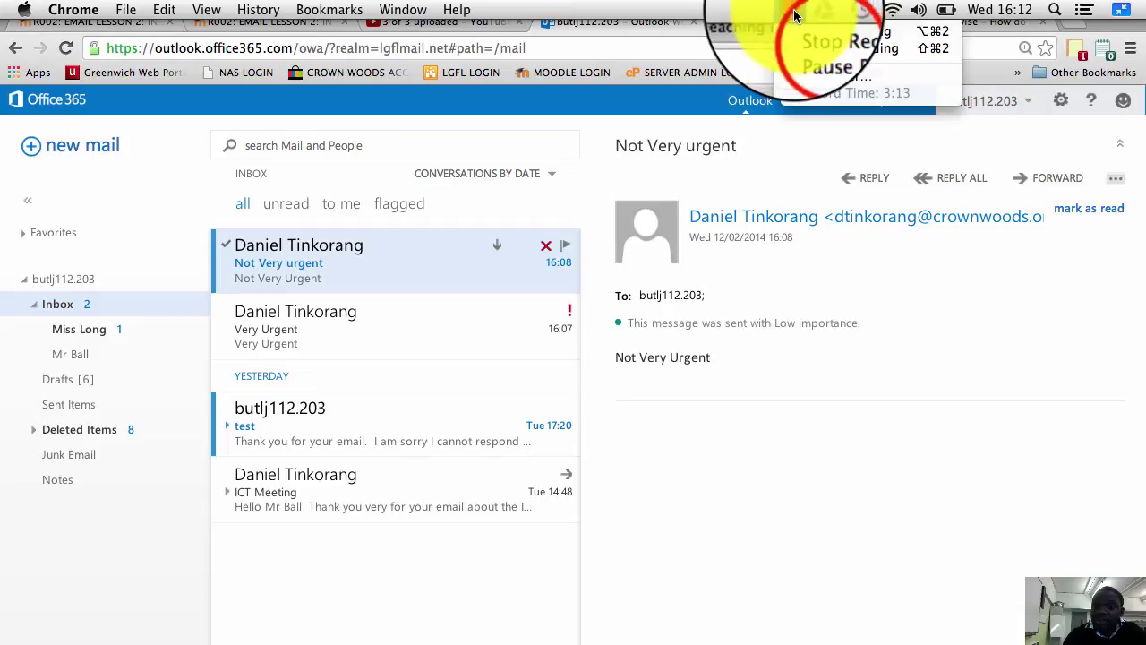